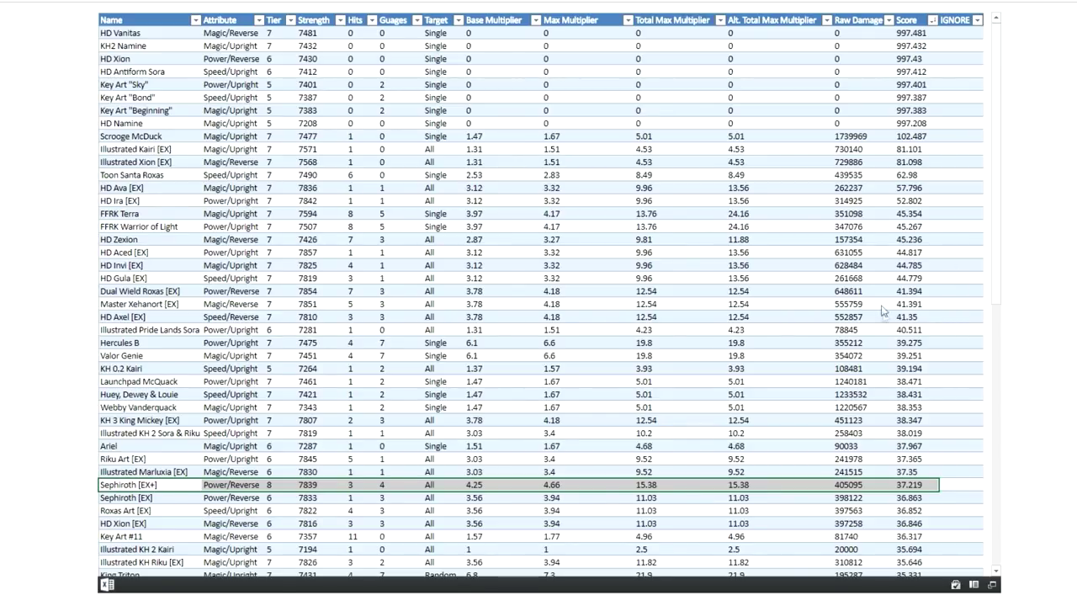
- Examine the Score, Total Max Multiplier and Alt. Total Max Multiplier columns of the medal table, highlighting their values
drag(917, 33, 921, 561)
scroll(919, 511, up, 5)
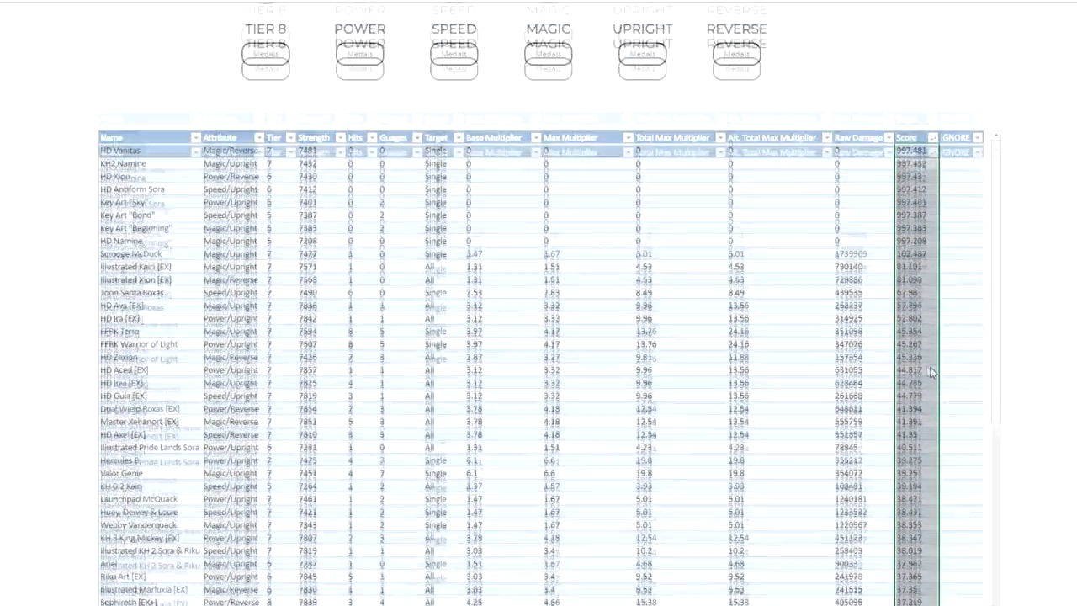
click(931, 403)
scroll(976, 213, down, 3)
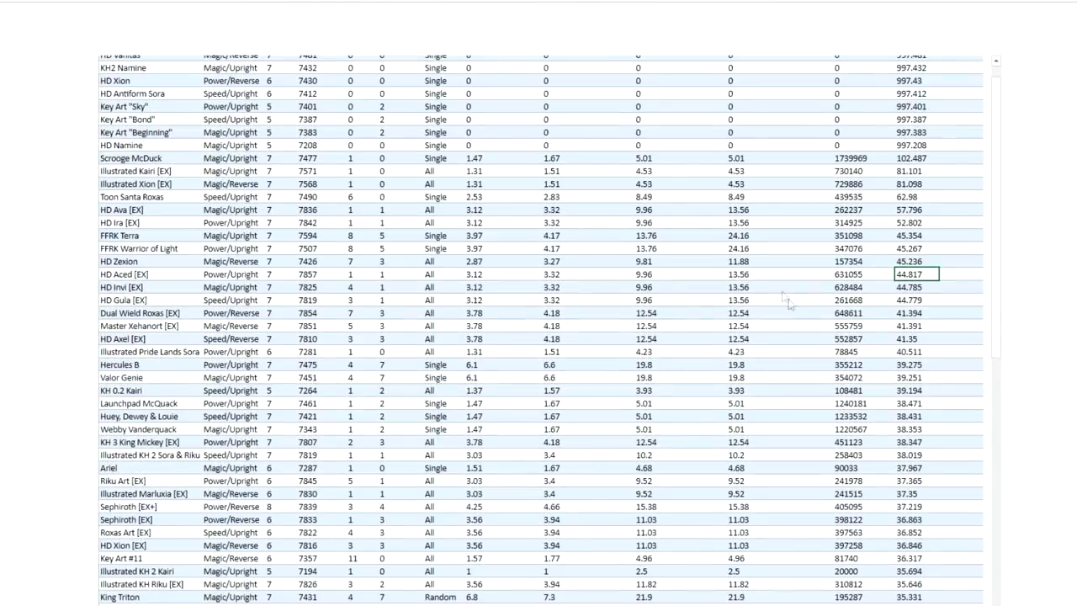
drag(764, 183, 744, 274)
drag(721, 349, 713, 558)
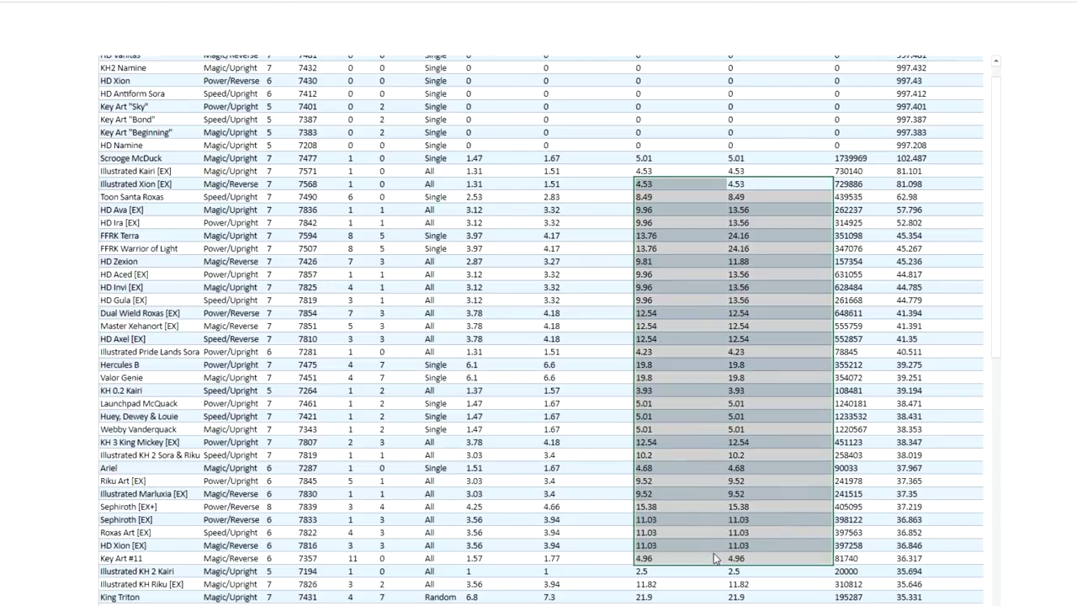
click(796, 352)
scroll(997, 320, up, 1)
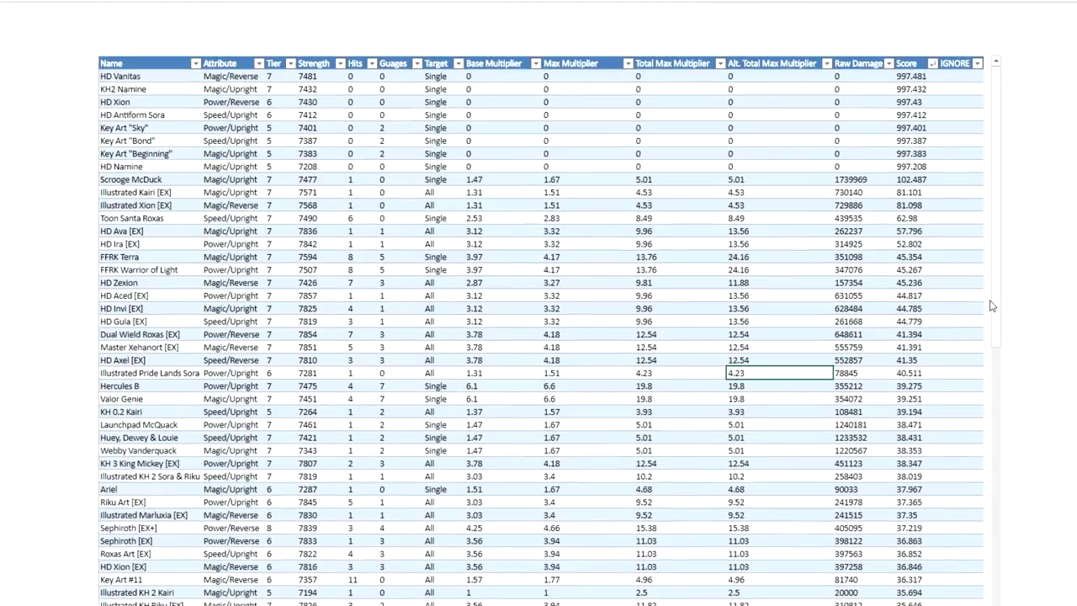
scroll(1063, 340, down, 1)
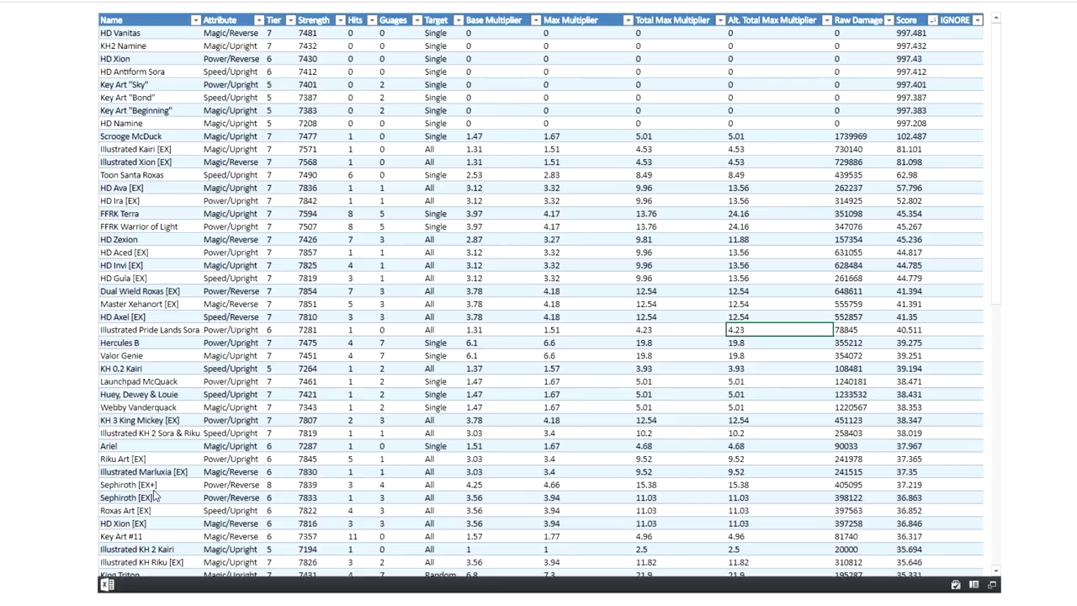
- Highlight the Sephiroth [EX+] row through Score, and the Score values from Illustrated Xion [EX] down to Key Art #11
drag(166, 489, 928, 491)
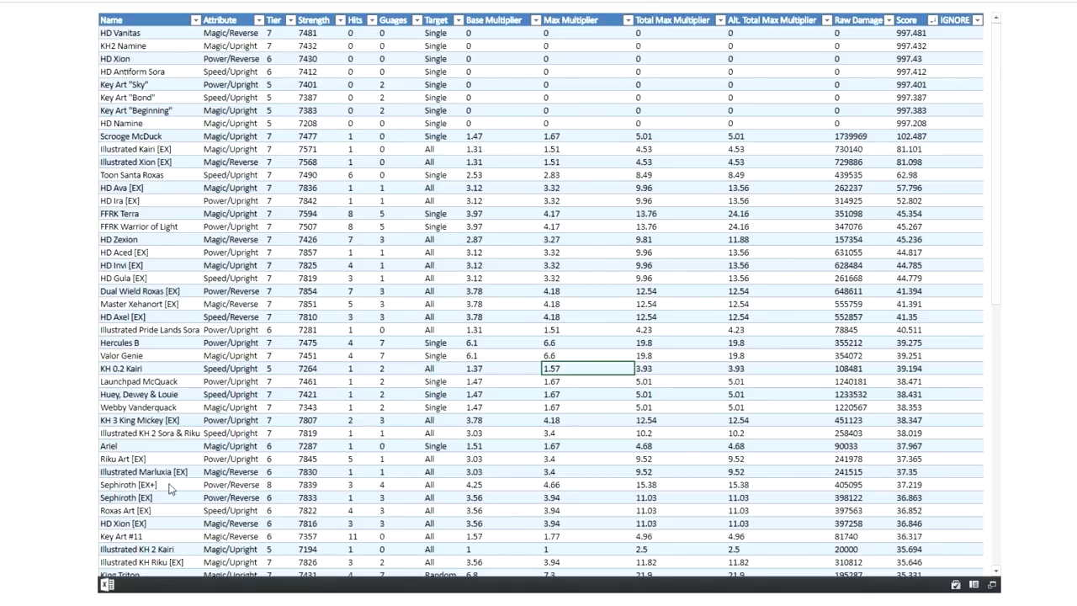
drag(171, 489, 952, 492)
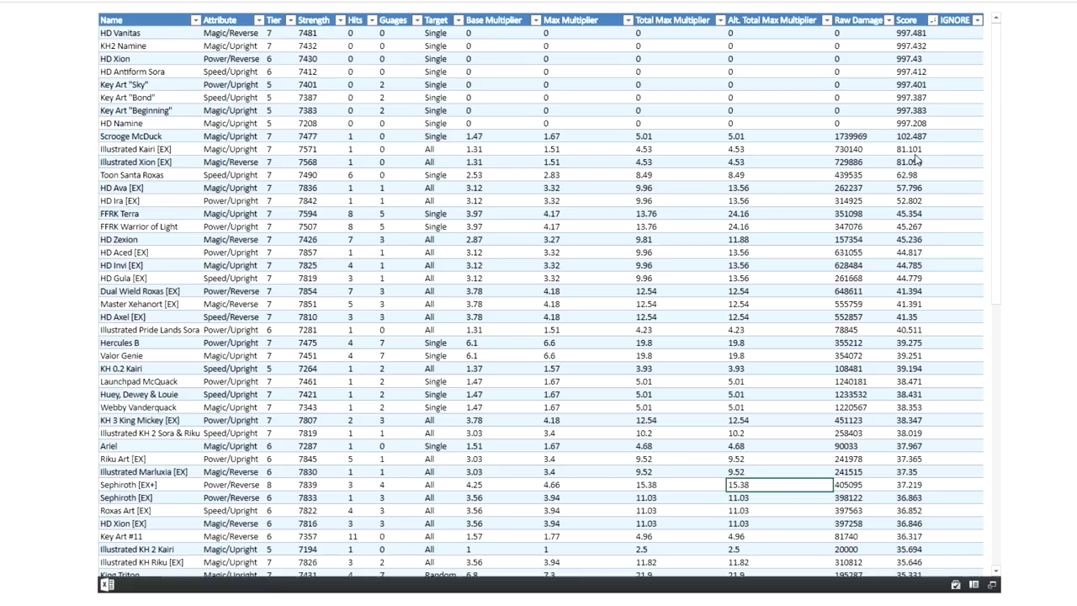
drag(917, 160, 929, 534)
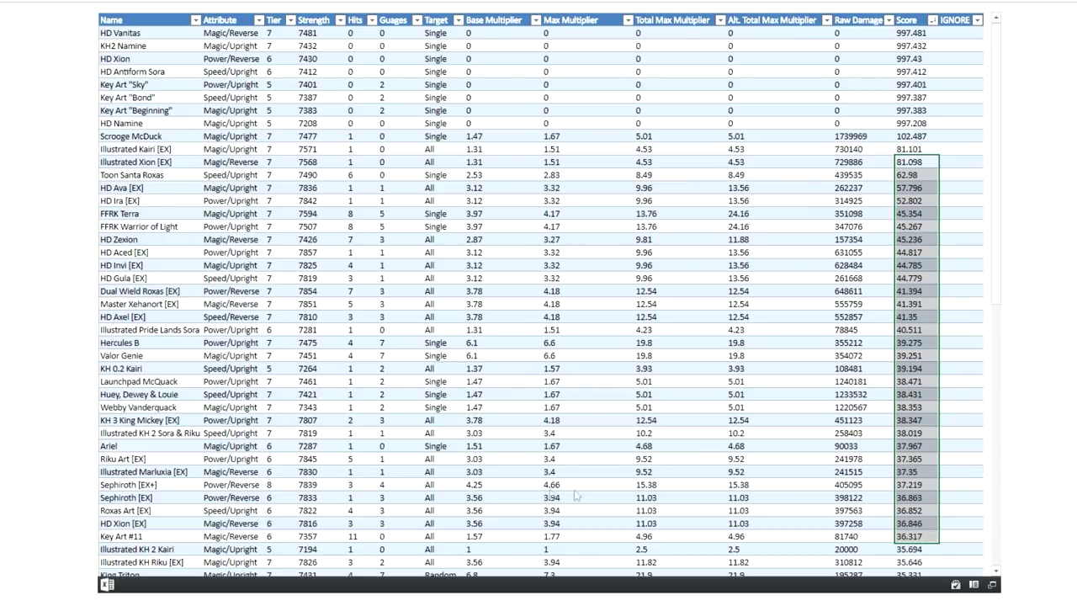
- Compare the Sephiroth [EX+] and Sephiroth [EX] rows by highlighting both from Name through Score
click(165, 488)
drag(164, 492, 931, 502)
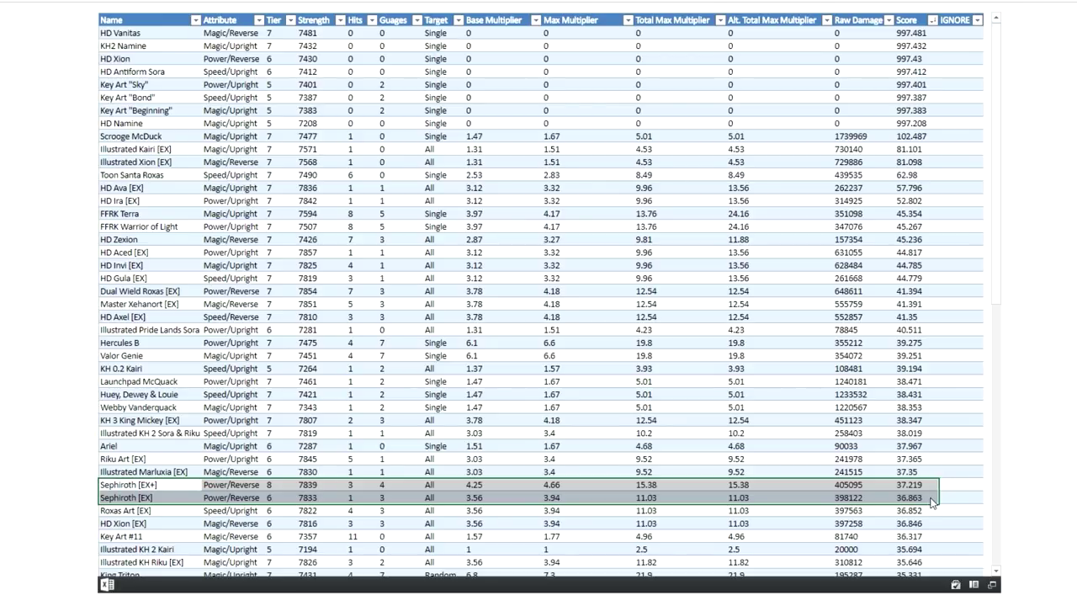
click(920, 498)
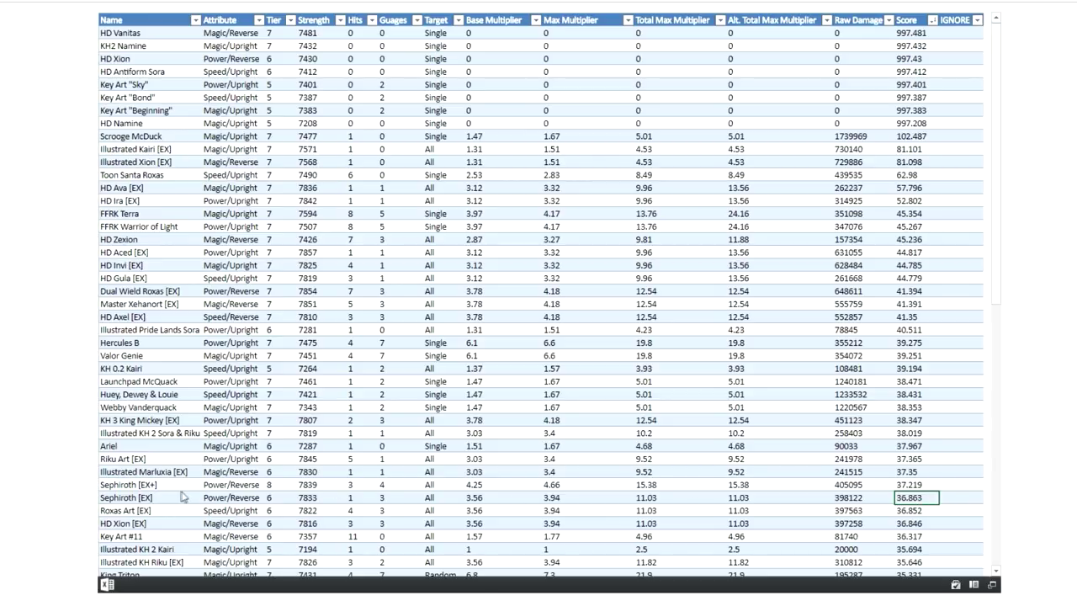
drag(175, 488, 755, 500)
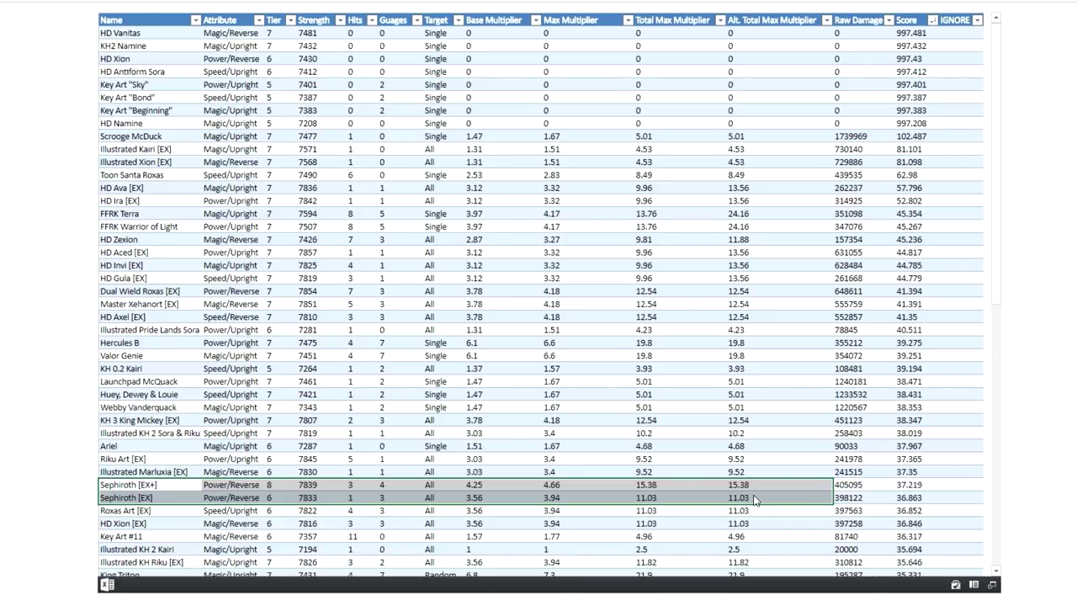
drag(754, 500, 911, 499)
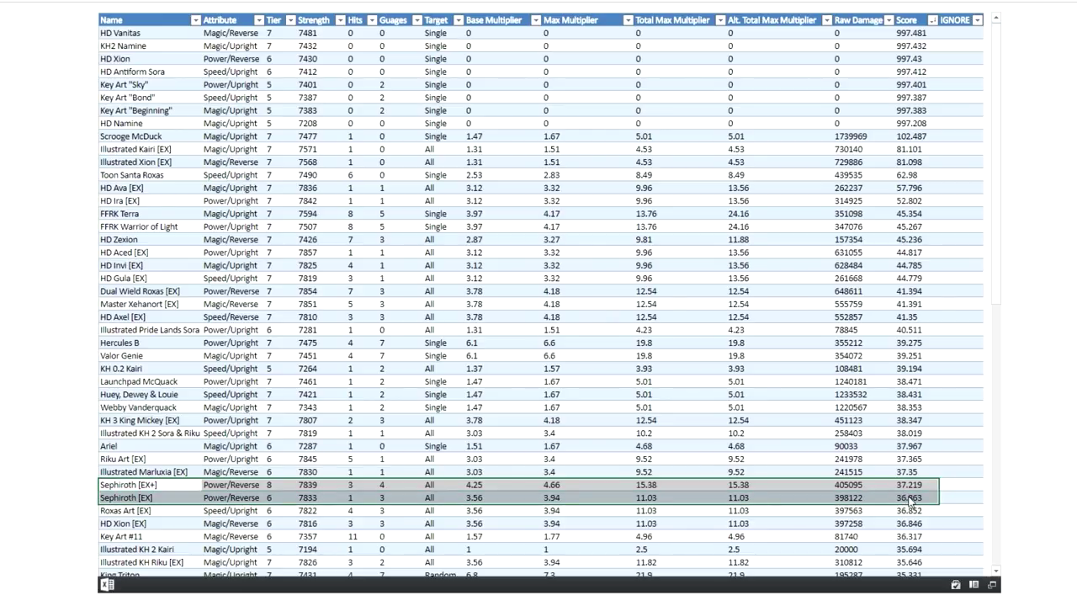
mouse_move(913, 500)
mouse_down()
mouse_move(913, 473)
mouse_move(913, 499)
mouse_move(912, 488)
mouse_up()
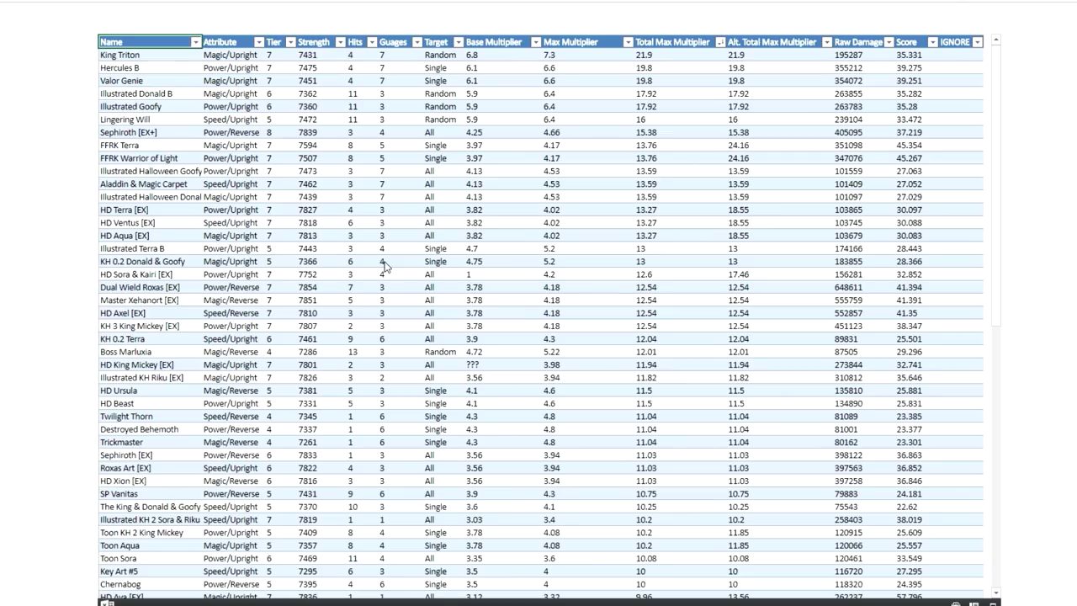
- Look through the medals ordered by Total Max Multiplier and highlight the full Sephiroth [EX+] row
scroll(385, 266, down, 1)
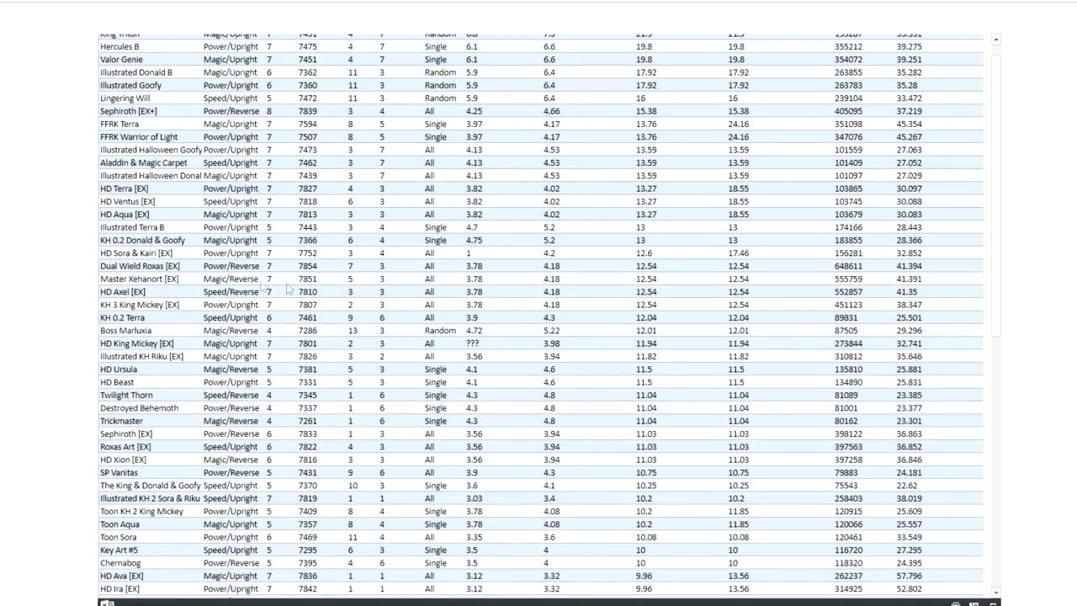
scroll(208, 292, up, 1)
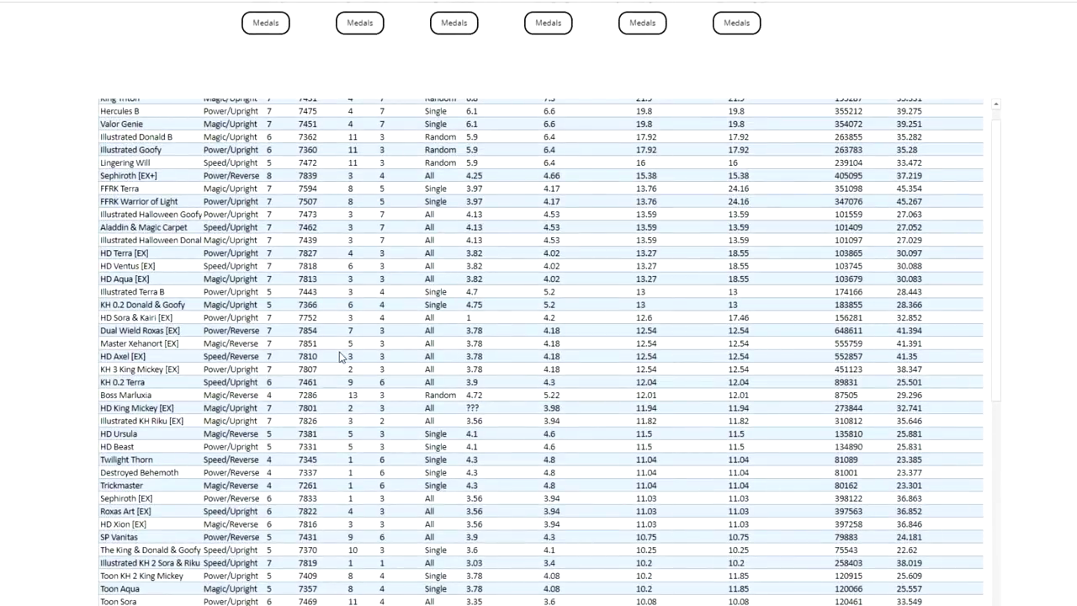
scroll(340, 357, up, 1)
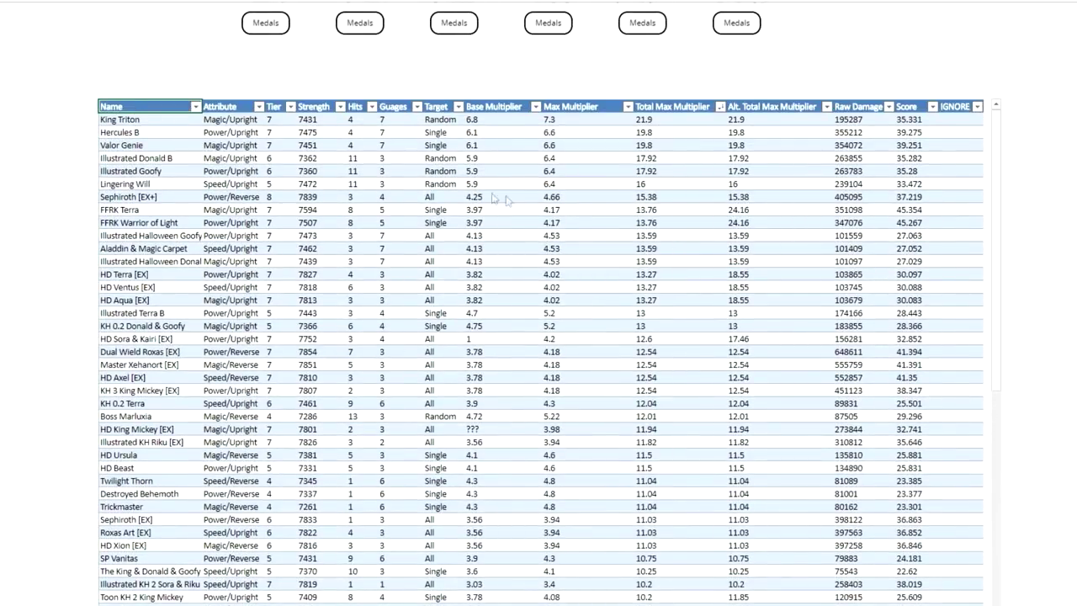
drag(179, 196, 955, 203)
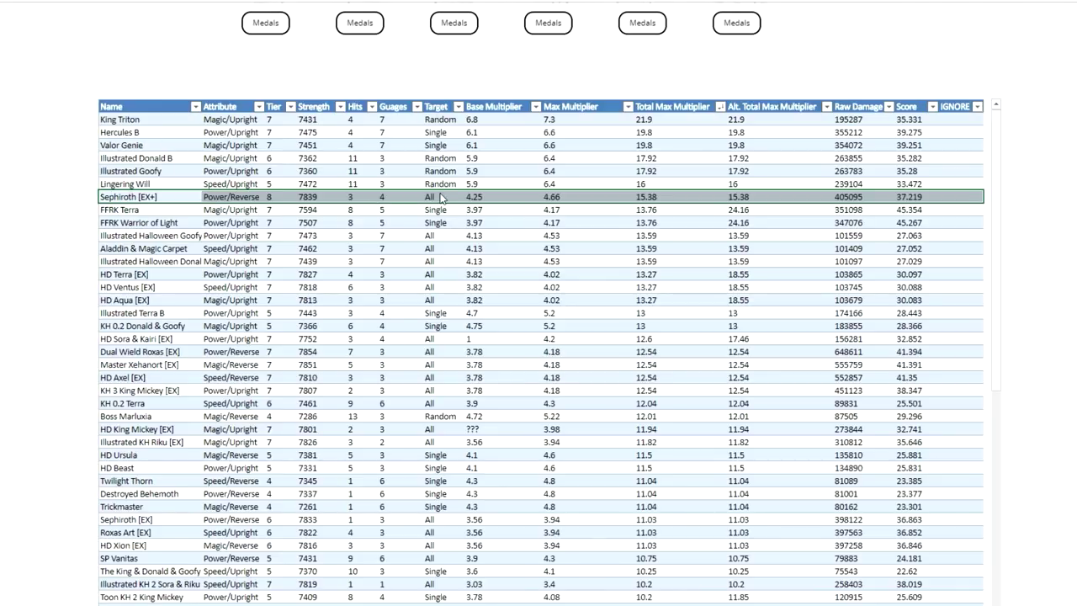
- Sort the medal table by Alt. Total Max Multiplier in descending order
click(773, 199)
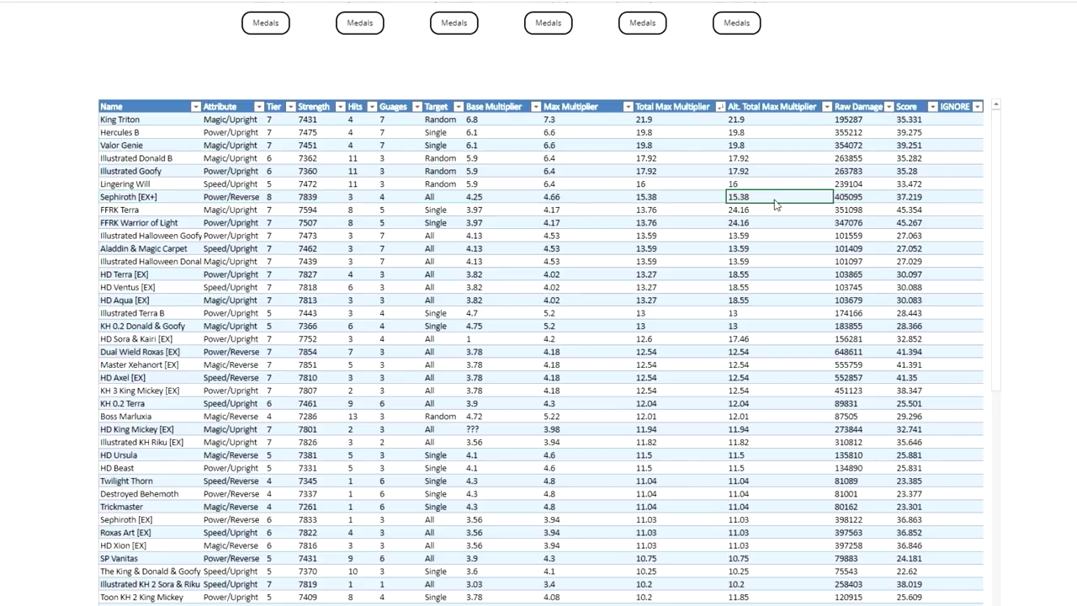
click(827, 106)
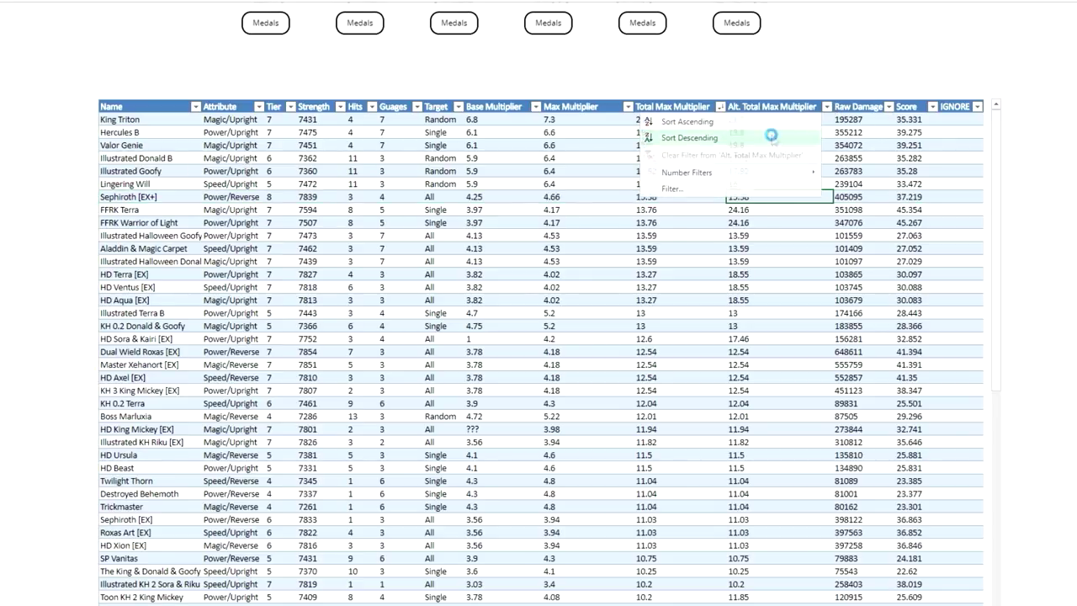
click(771, 134)
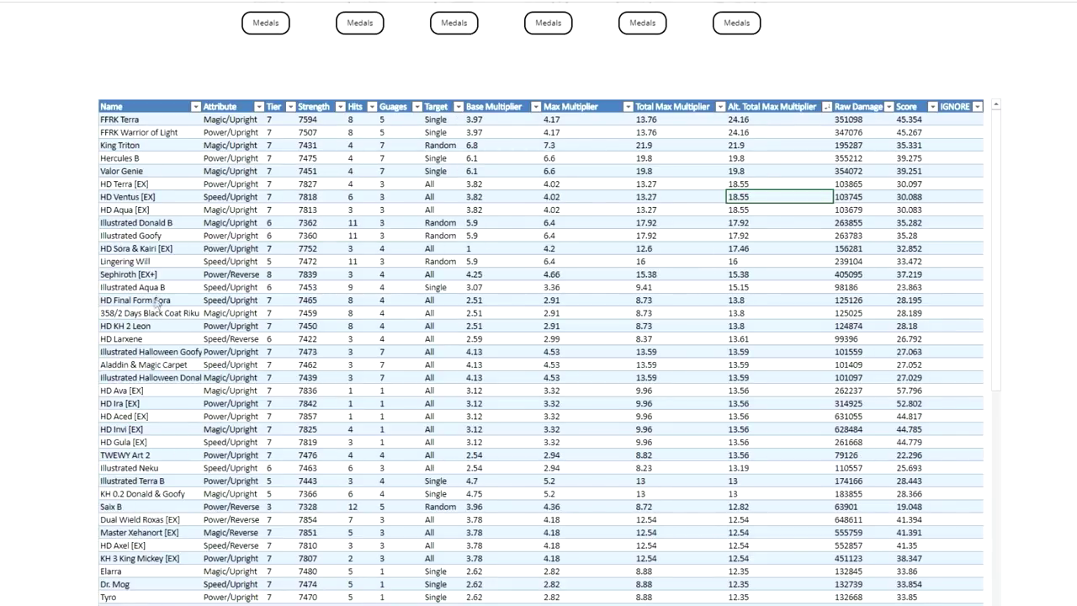
- Highlight the Sephiroth [EX+] row and compare it with the medals ranked above it by Alt. Total Max Multiplier
drag(166, 281, 925, 276)
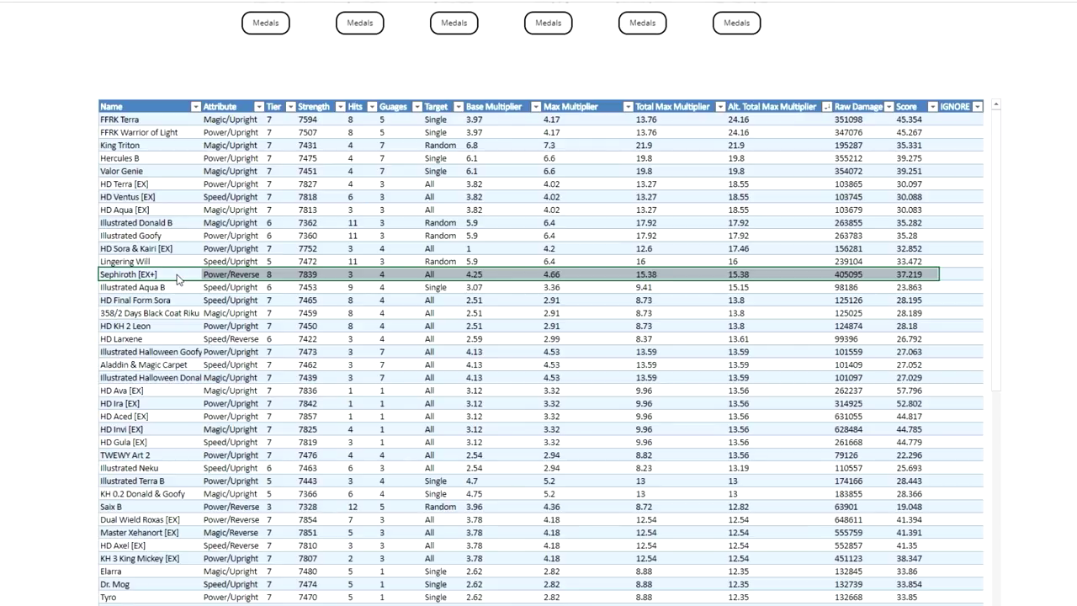
drag(177, 279, 775, 128)
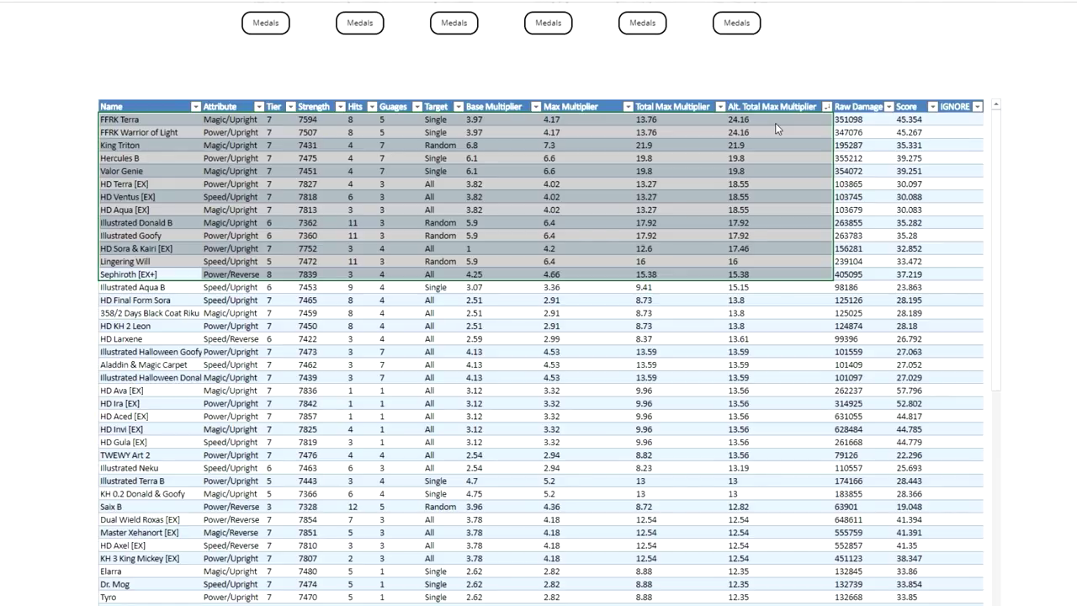
drag(776, 127, 792, 279)
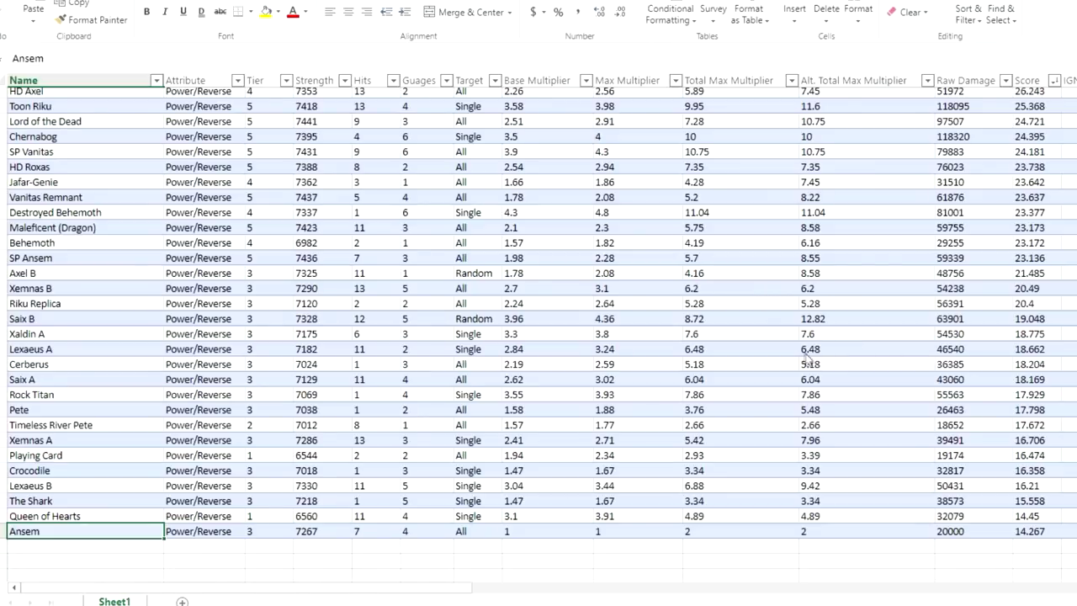
- Sort the Power/Reverse medal sheet by Score in descending order
scroll(800, 329, up, 3)
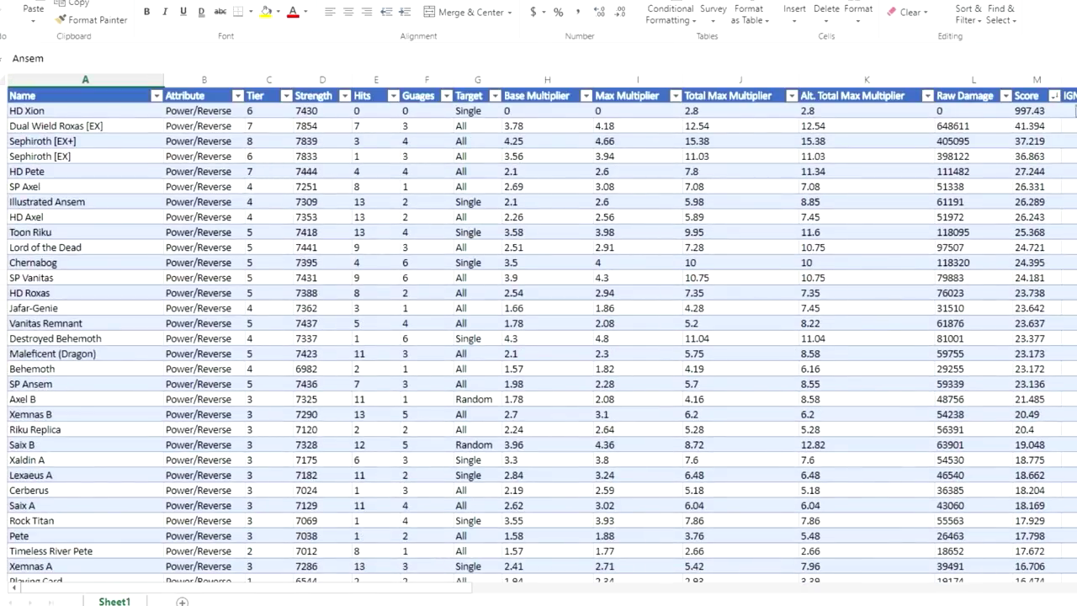
click(1054, 96)
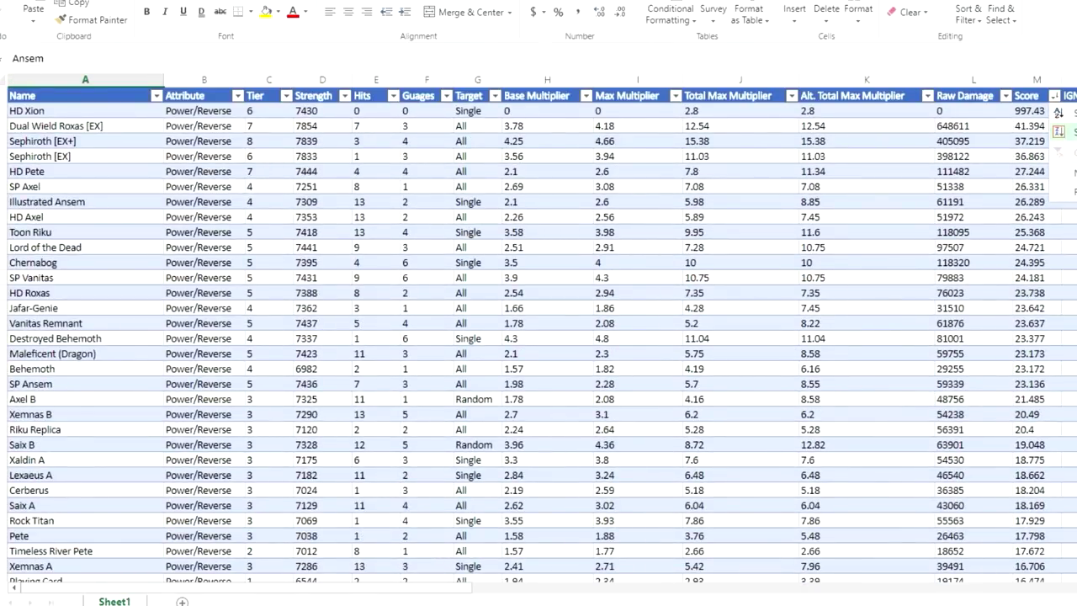
click(1067, 131)
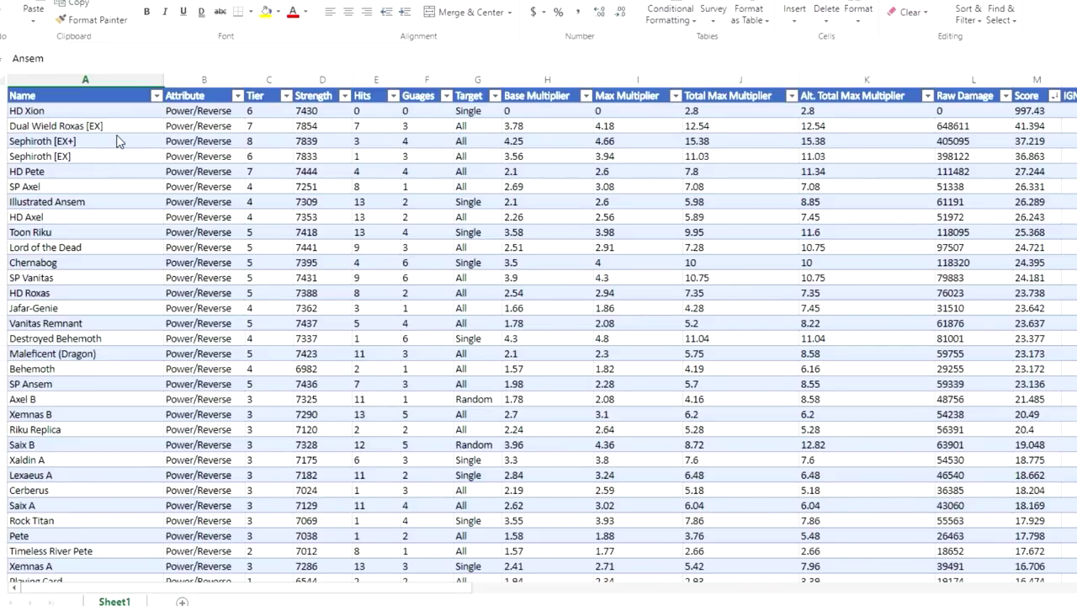
- Highlight the Sephiroth [EX+], HD Xion and Dual Wield Roxas [EX] rows to compare their values through Score
drag(118, 141, 1070, 141)
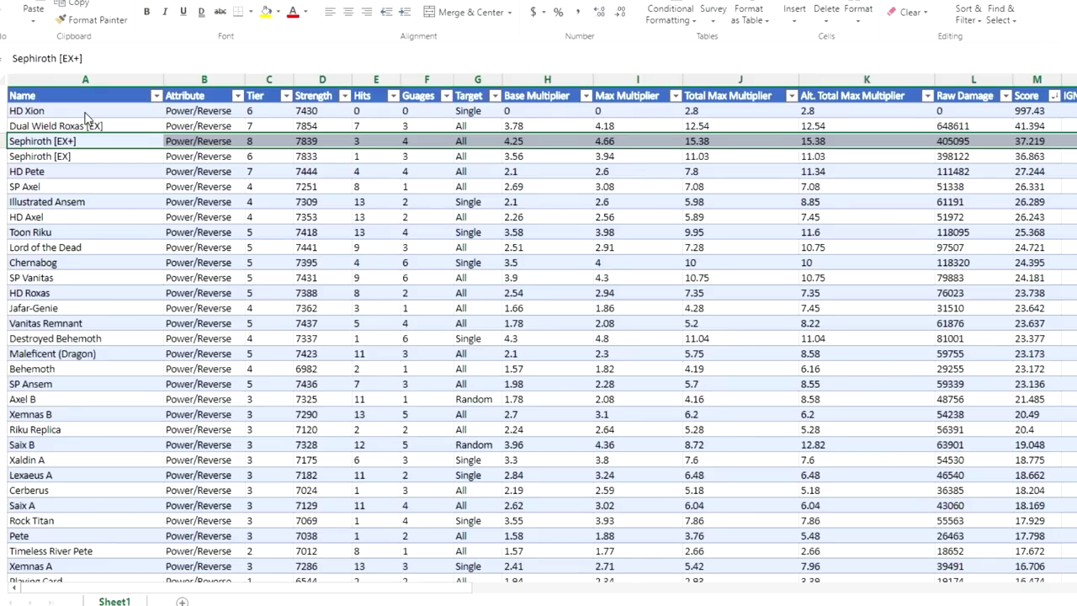
click(84, 114)
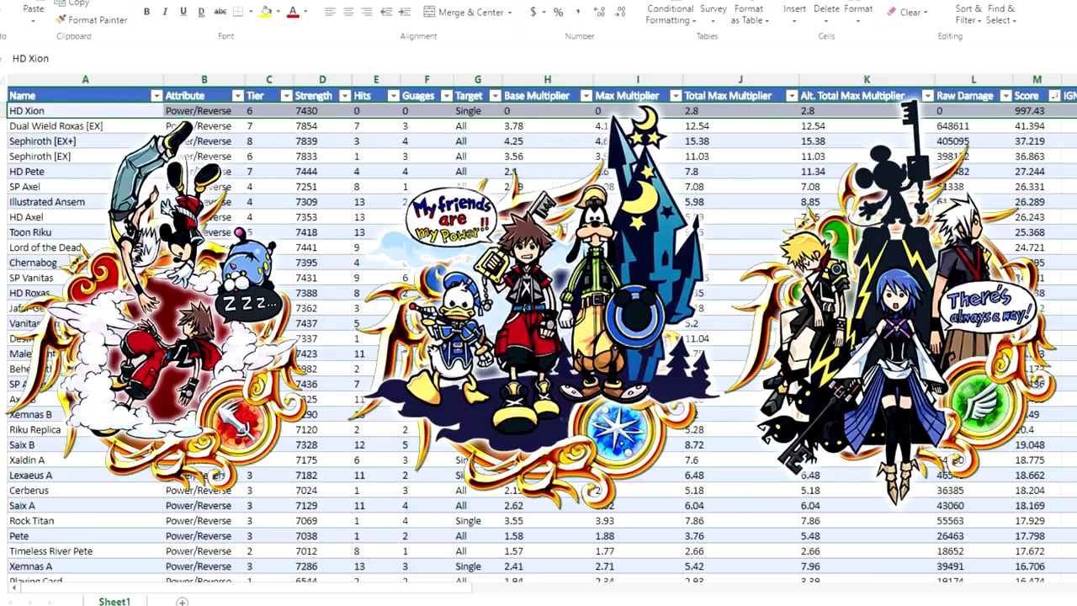
click(43, 141)
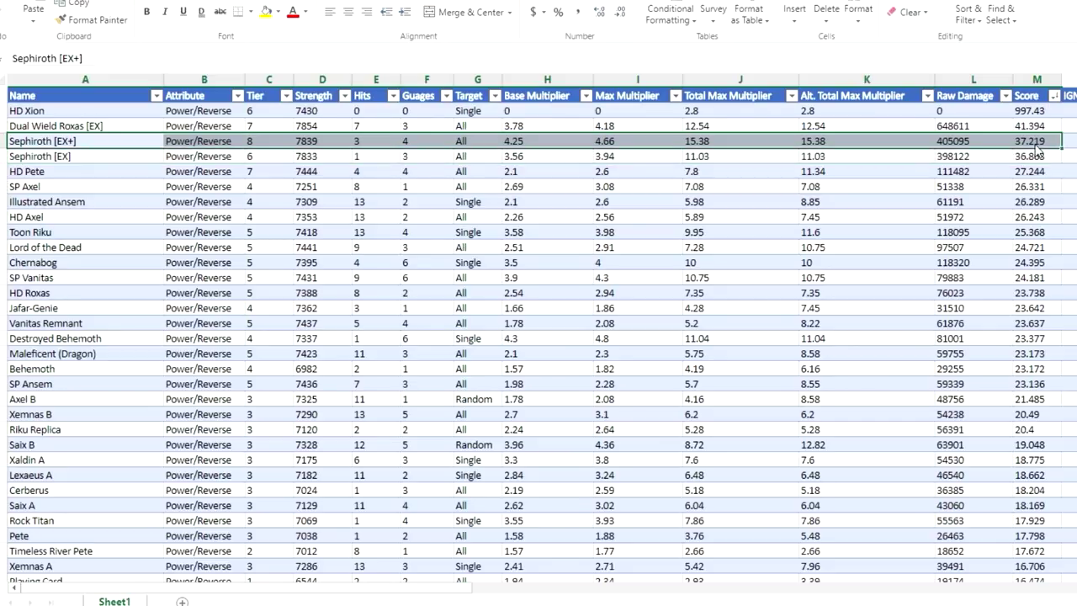
click(133, 128)
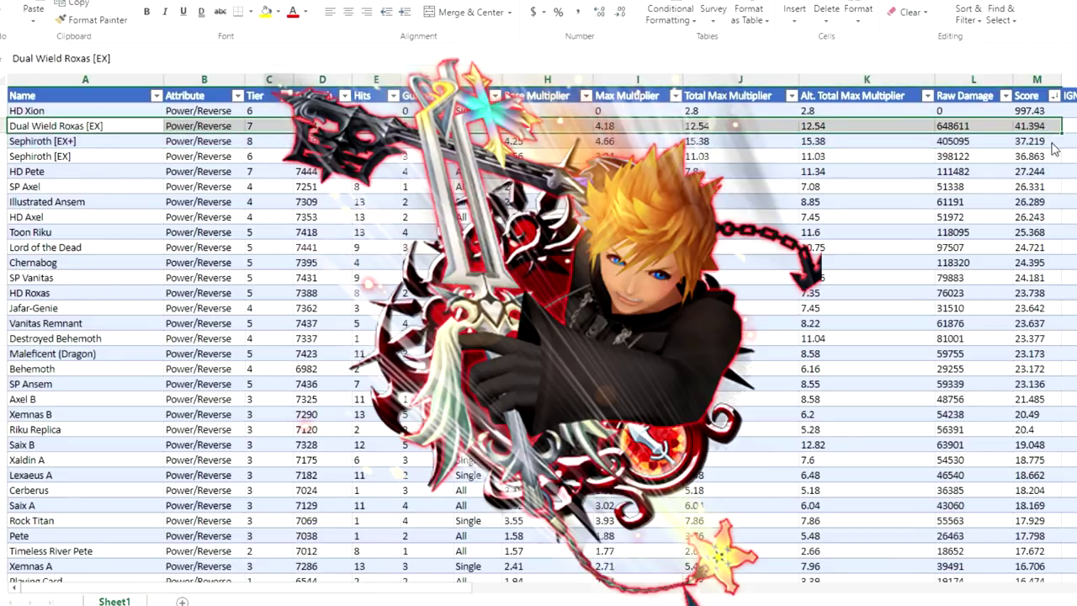
- Sort the Power/Reverse medals by Total Max Multiplier in descending order and select the Sephiroth [EX+] row
click(844, 143)
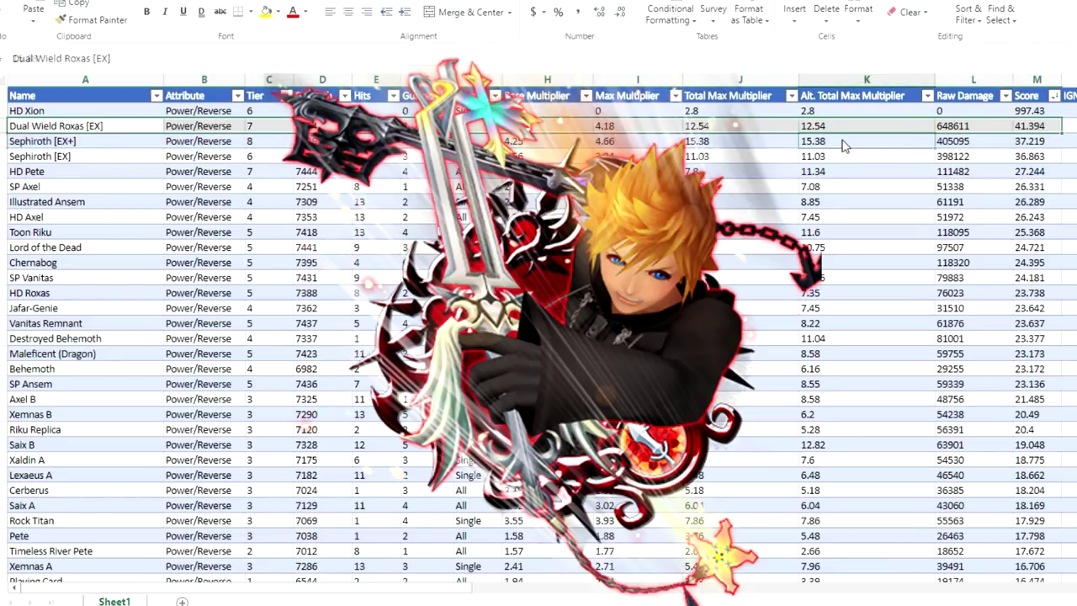
click(791, 97)
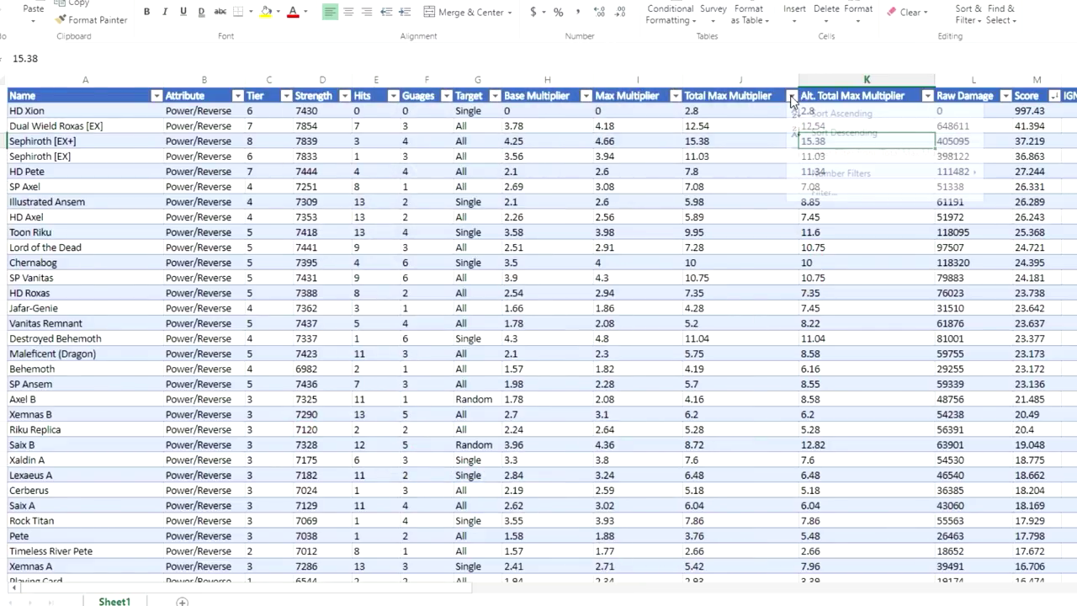
click(809, 133)
click(3, 110)
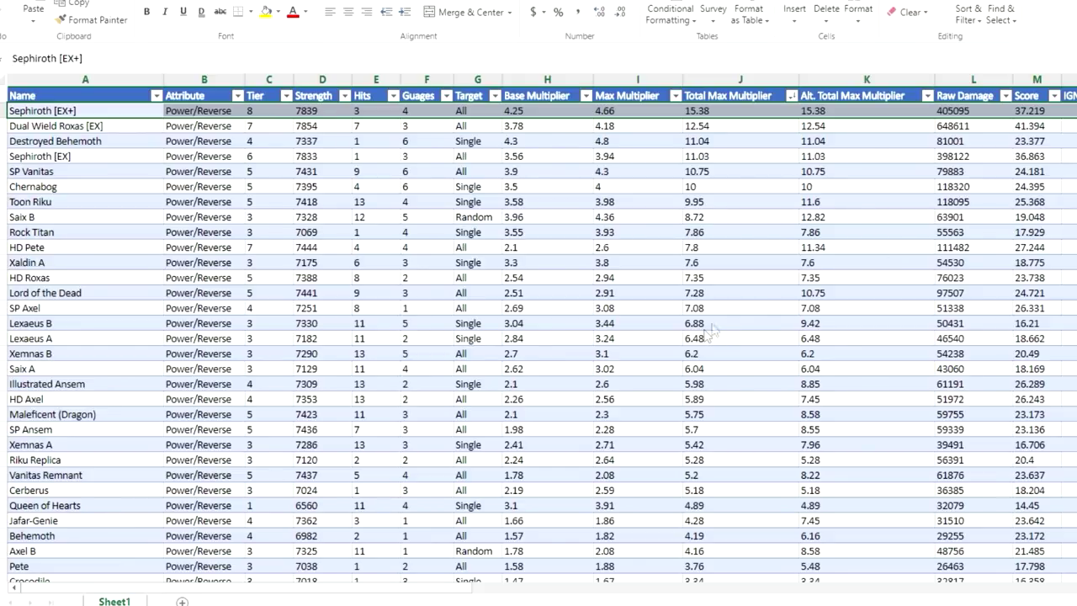
- Sort the Power/Reverse medals by Alt. Total Max Multiplier in descending order and select the Sephiroth [EX+] row
click(766, 127)
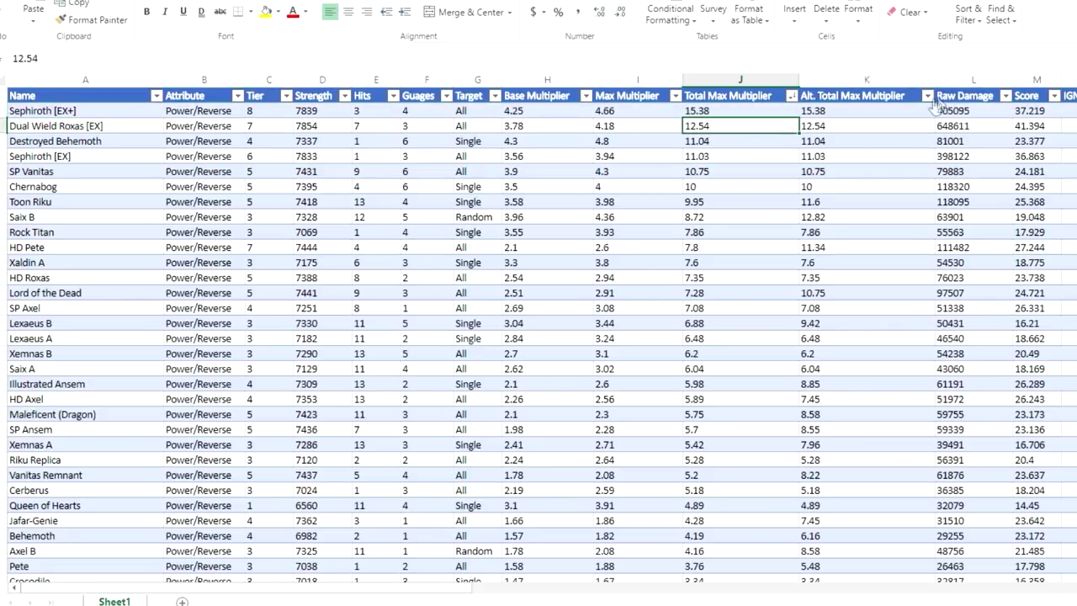
click(927, 96)
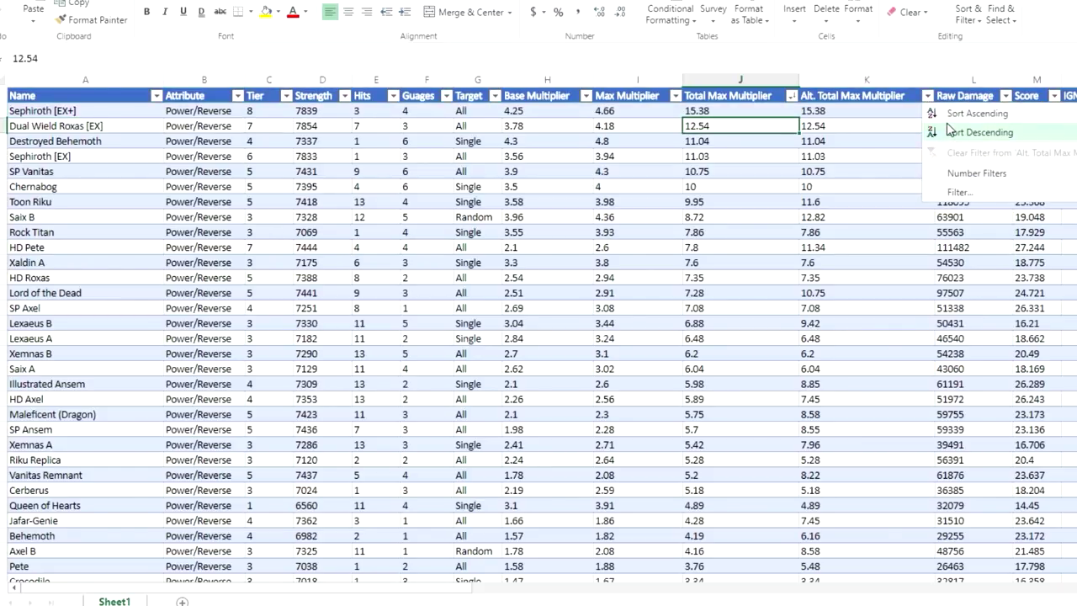
click(949, 131)
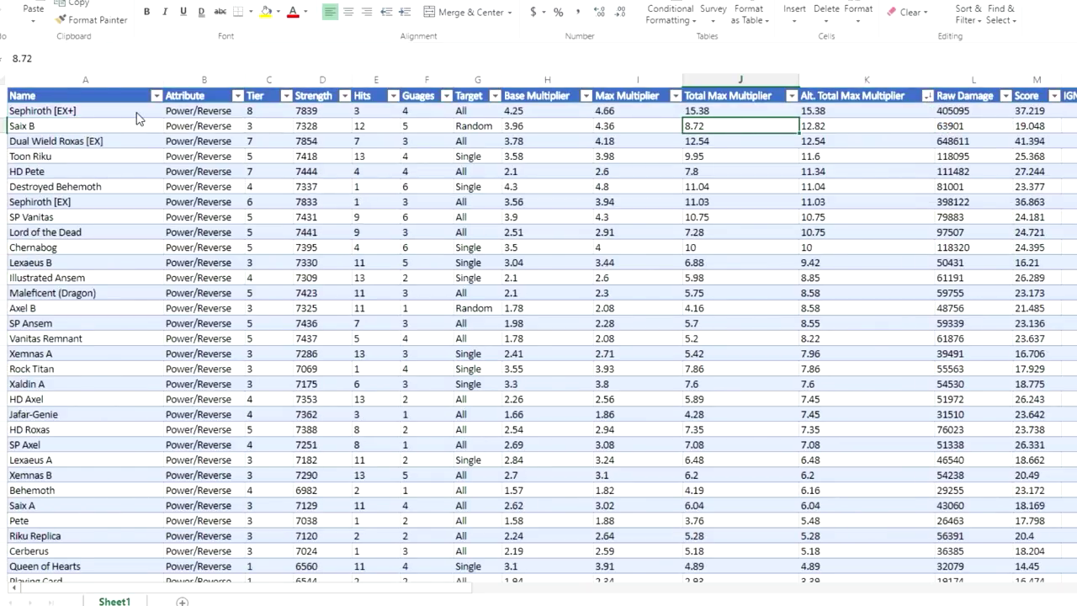
drag(5, 112, 5, 127)
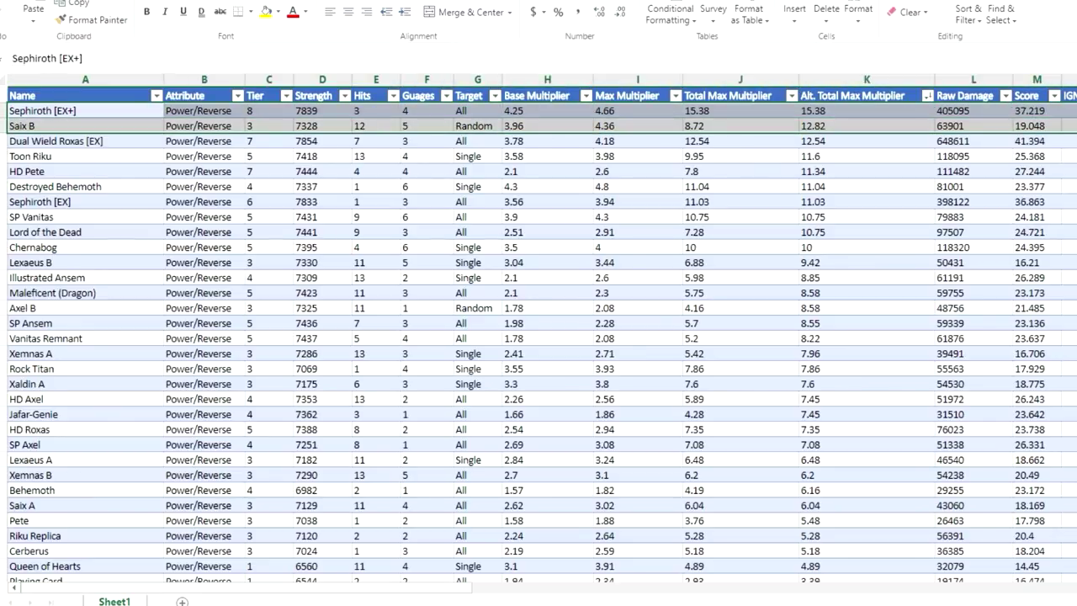
click(5, 111)
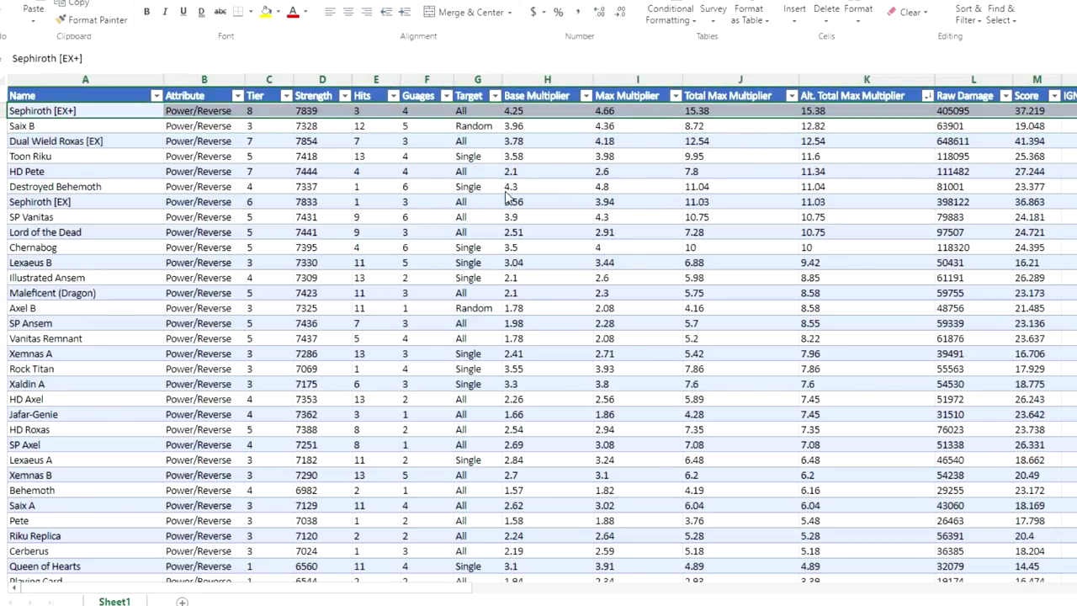